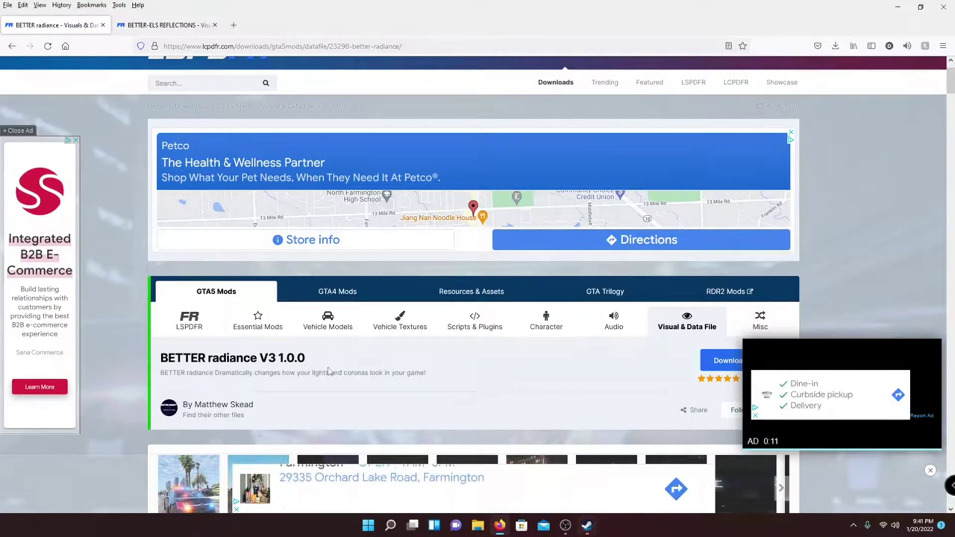
# - Download the BETTER radiance V3 1.0.0.zip mod file from its page
pyautogui.hotkey('ctrl', 'Tab')
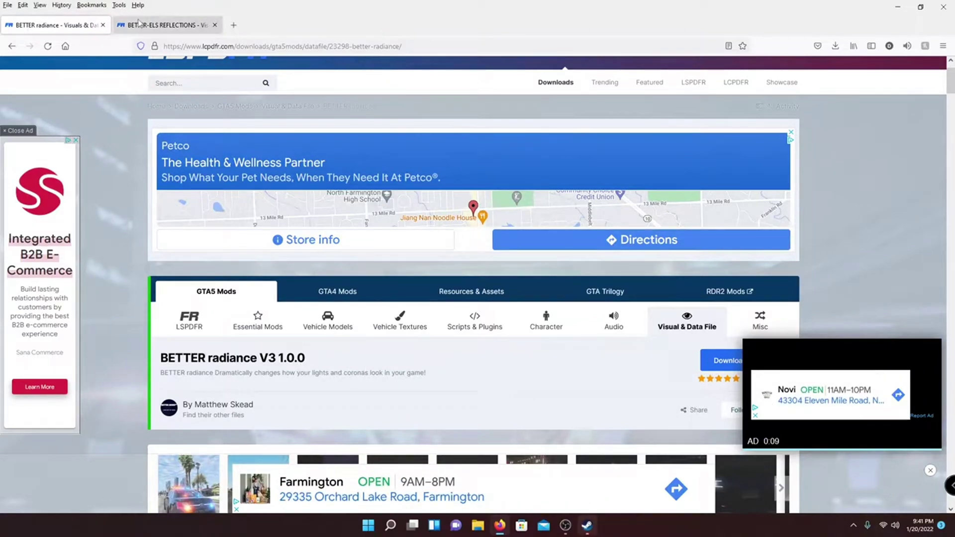
pyautogui.scroll(-1, 380, 365)
pyautogui.scroll(-1, 379, 364)
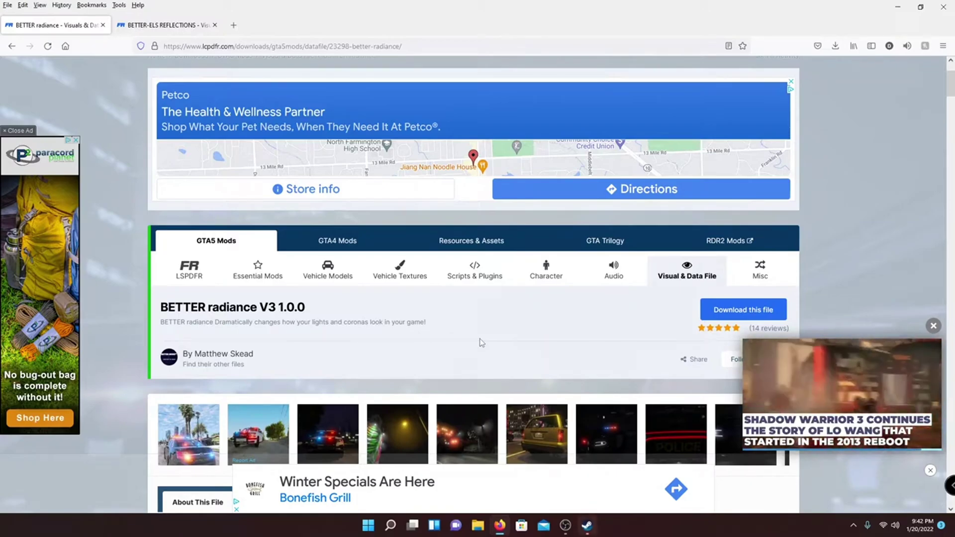
pyautogui.scroll(-2, 723, 281)
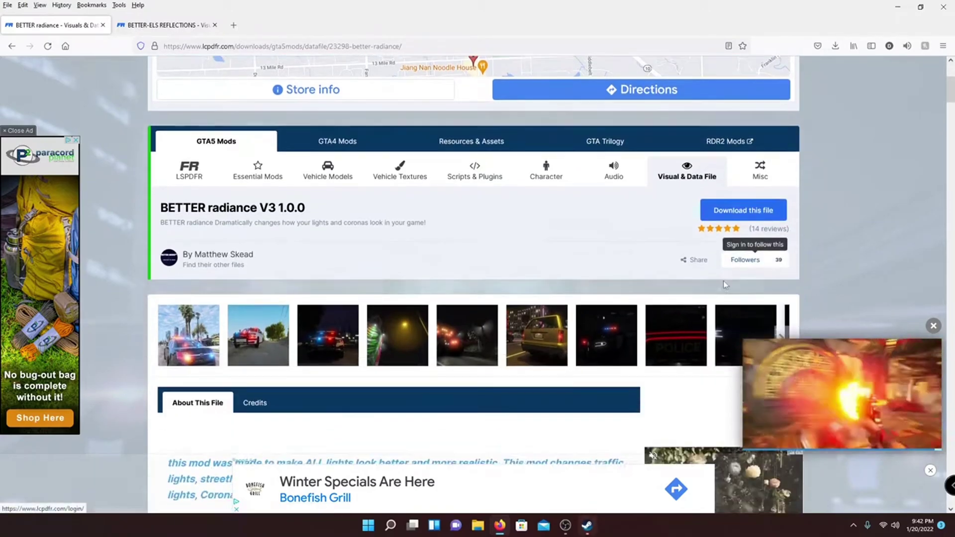
pyautogui.click(747, 208)
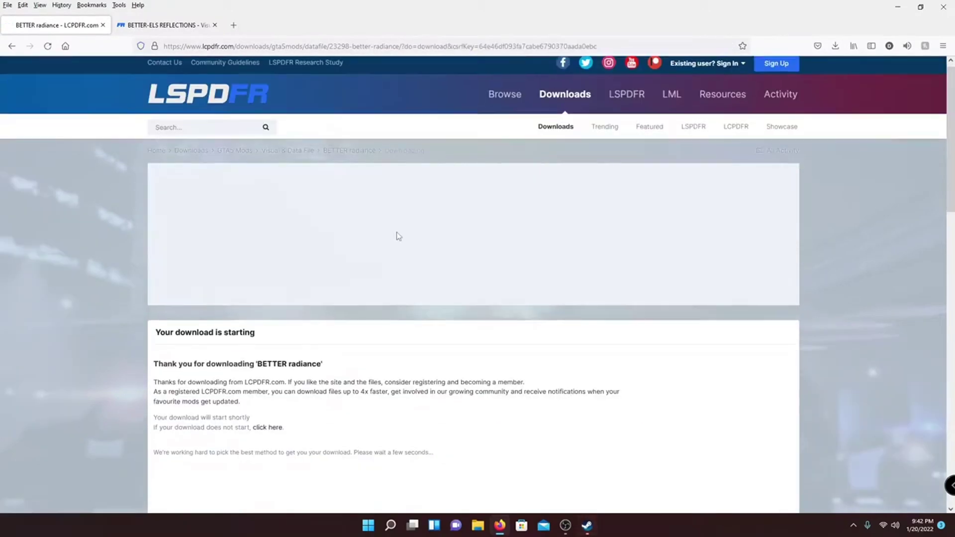
pyautogui.scroll(-5, 526, 197)
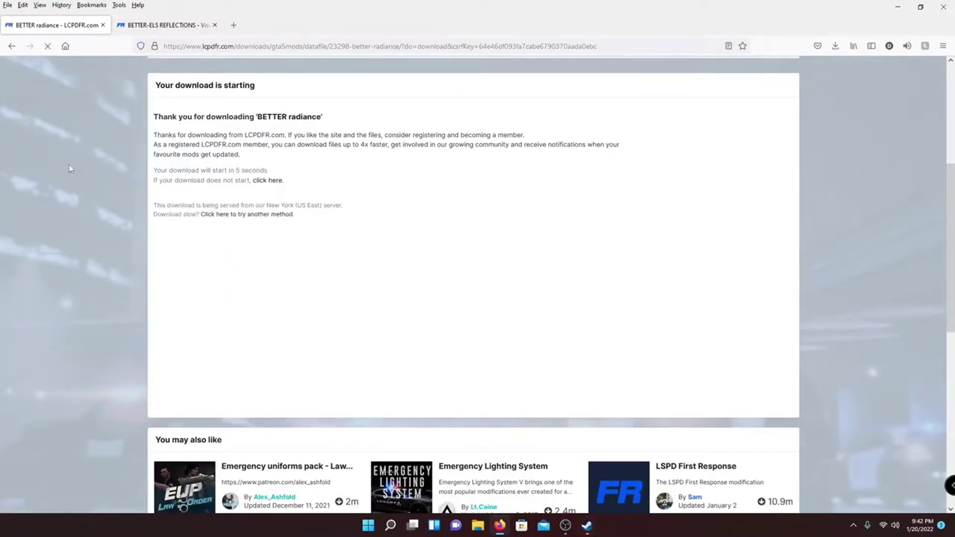
pyautogui.moveTo(236, 173); pyautogui.dragTo(269, 171)
pyautogui.moveTo(160, 182); pyautogui.dragTo(219, 182)
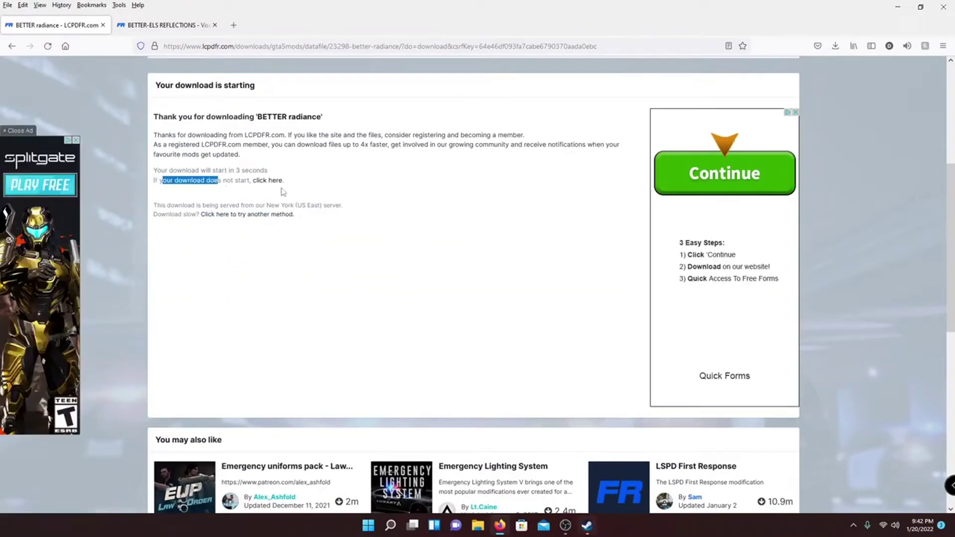
# - Download BETTER ELS REFLECTIONS V2 1.0.0.zip and confirm both downloads completed
pyautogui.click(138, 27)
pyautogui.scroll(-3, 468, 279)
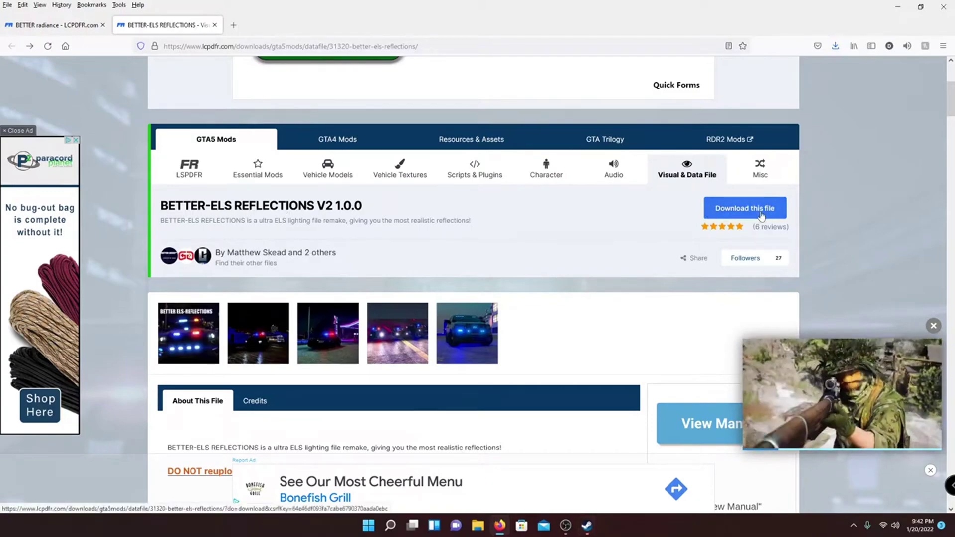
pyautogui.click(718, 209)
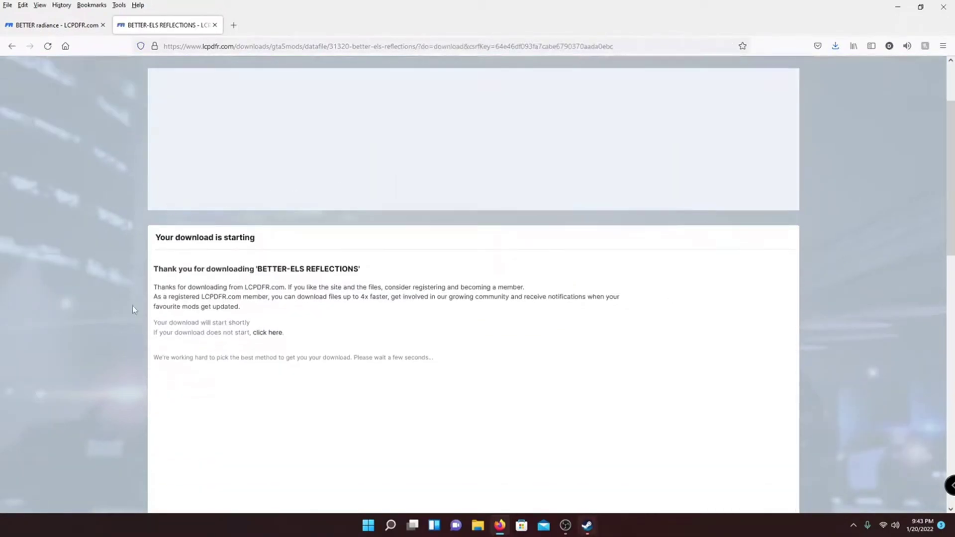
pyautogui.click(835, 46)
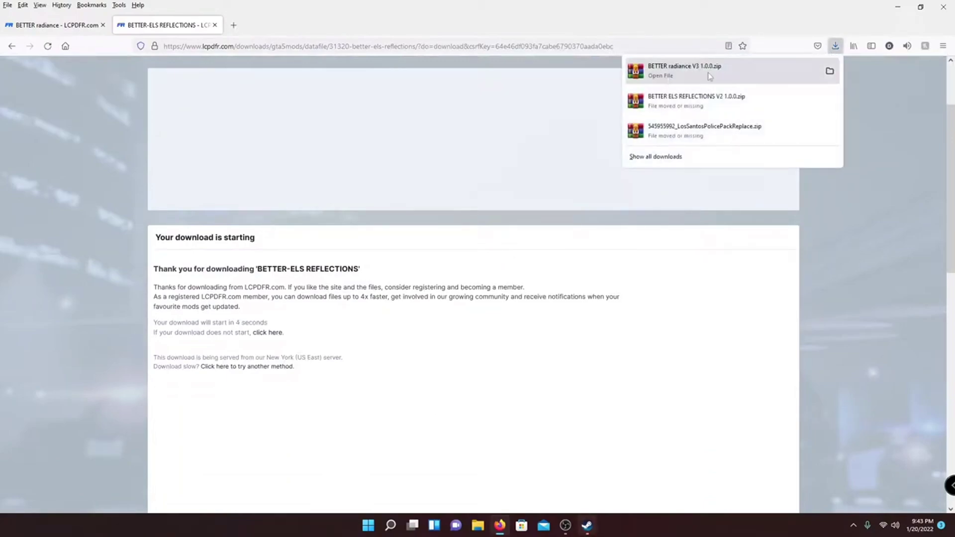
pyautogui.click(307, 342)
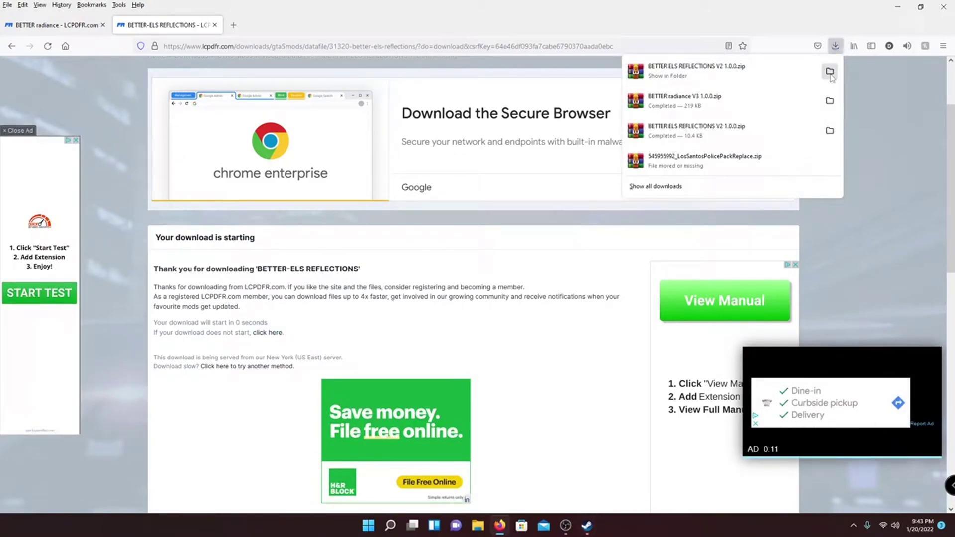
# - Show the downloaded zips in the Downloads folder, minimize Firefox and dismiss the Steam updater
pyautogui.click(830, 71)
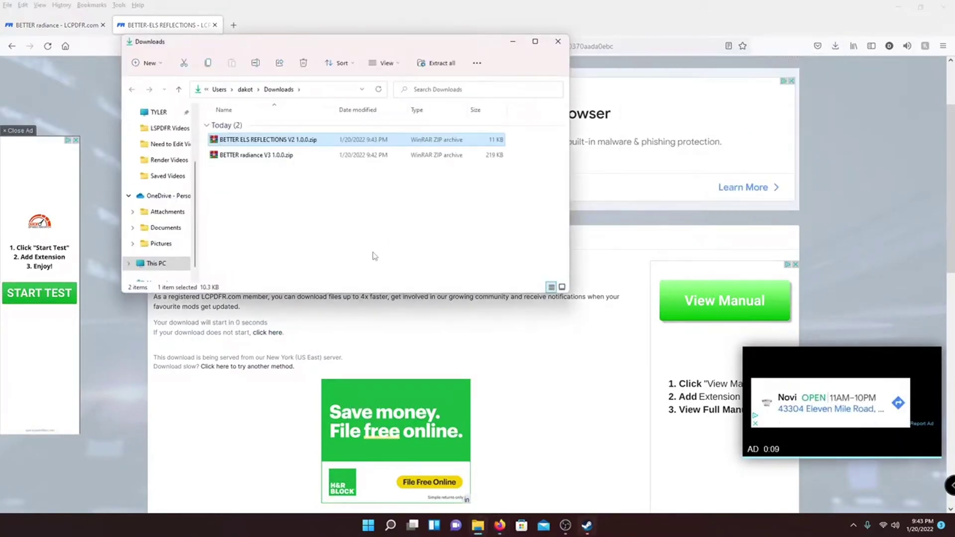
pyautogui.moveTo(307, 49); pyautogui.dragTo(391, 56)
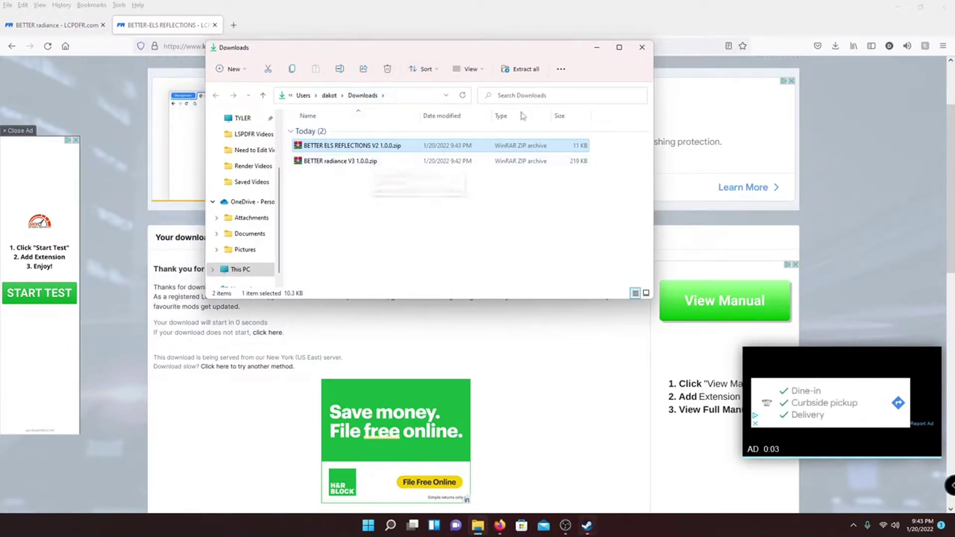
pyautogui.doubleClick(896, 6)
pyautogui.click(852, 63)
pyautogui.moveTo(348, 46); pyautogui.dragTo(647, 63)
pyautogui.click(552, 290)
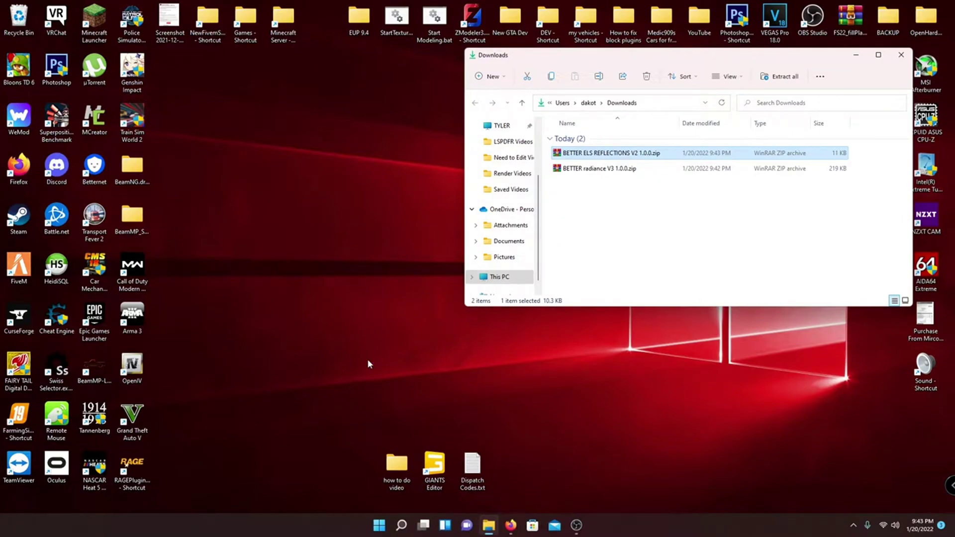
# - Open the Grand Theft Auto V folder from the RAGEPluginHook shortcut's file location, closing Steam's windows
pyautogui.moveTo(132, 470); pyautogui.dragTo(282, 243)
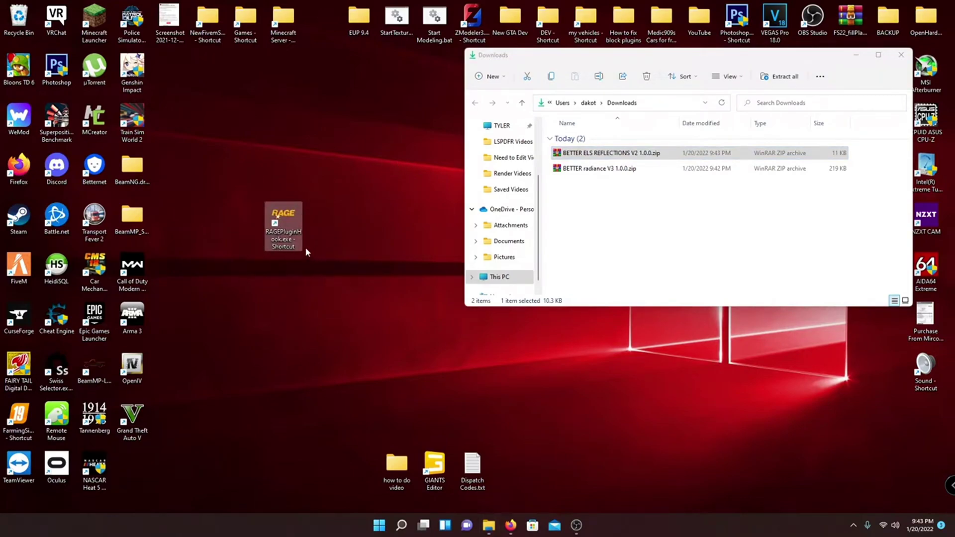
pyautogui.rightClick(289, 224)
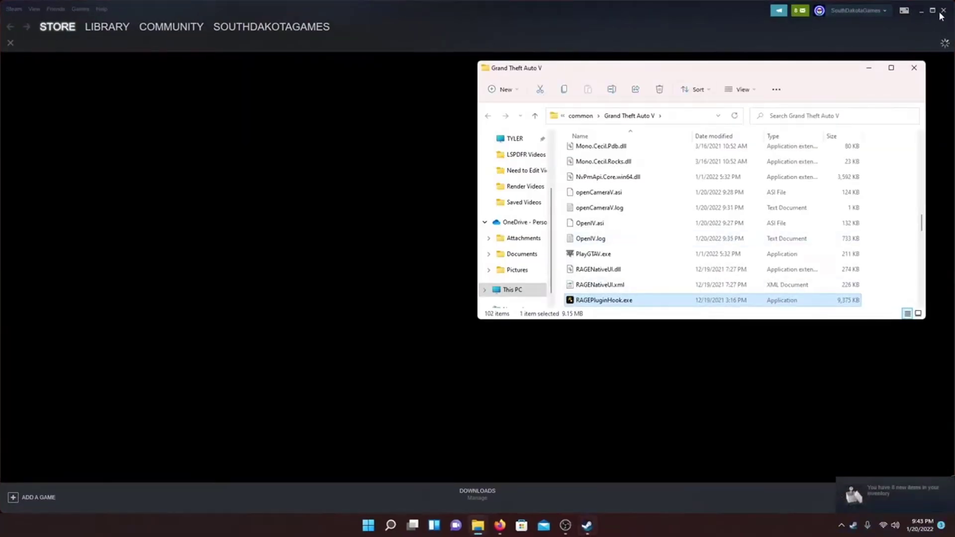
pyautogui.click(942, 13)
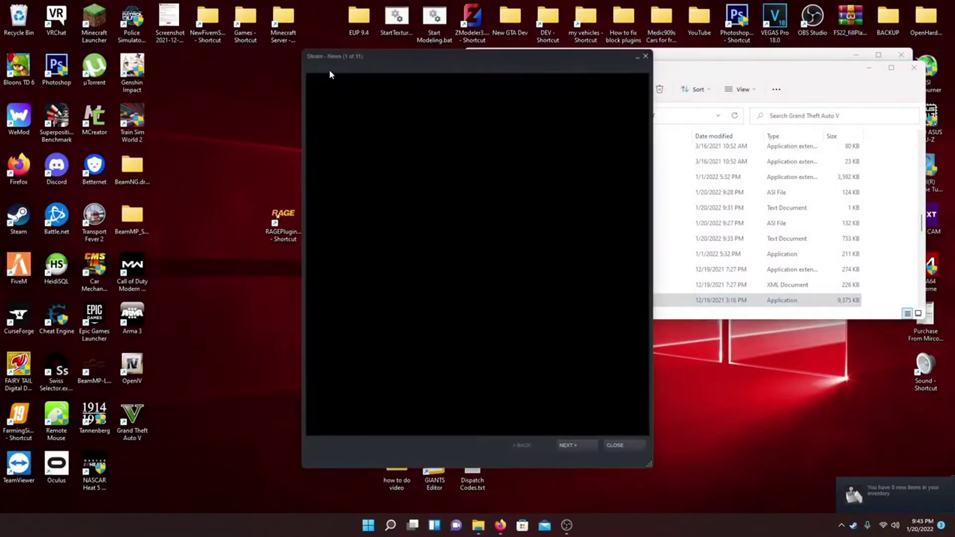
pyautogui.click(646, 56)
pyautogui.moveTo(660, 70); pyautogui.dragTo(208, 46)
pyautogui.scroll(15, 313, 249)
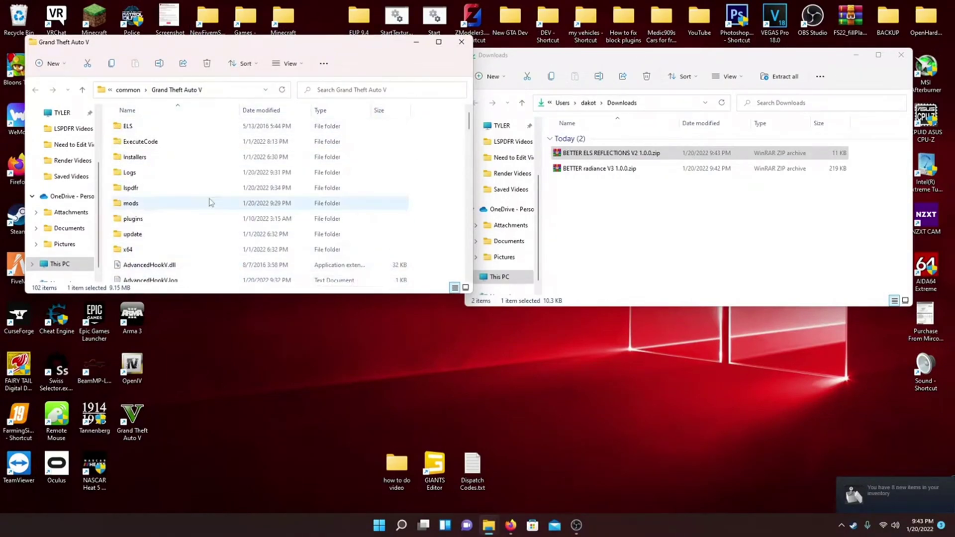
# - Reopen the Grand Theft Auto V folder from common and select BETTER radiance V3 1.0.0.zip in Downloads
pyautogui.scroll(-5, 209, 224)
pyautogui.scroll(5, 179, 229)
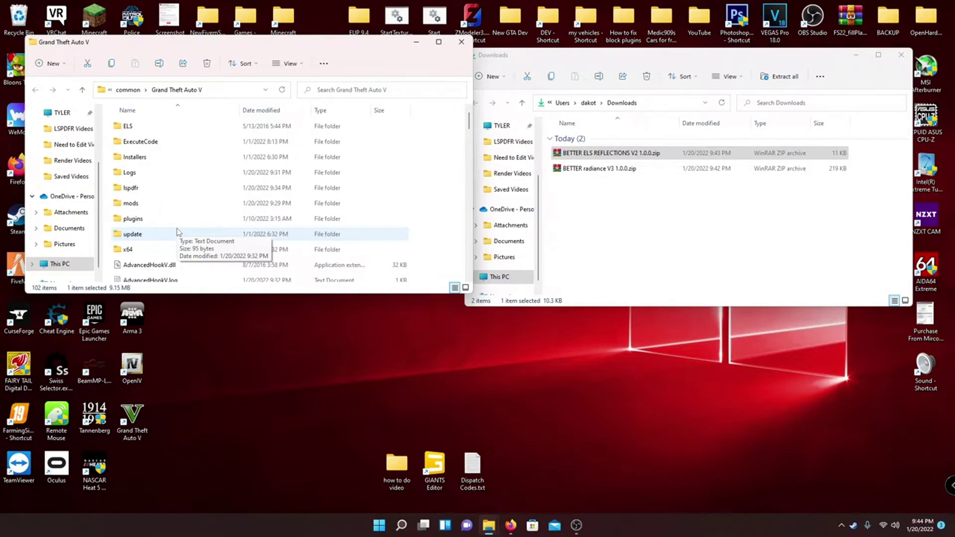
pyautogui.click(131, 91)
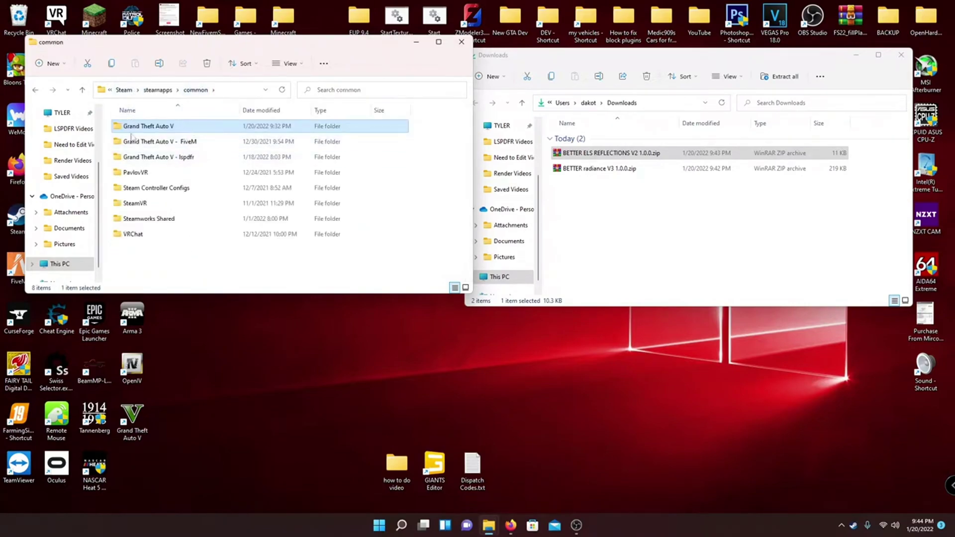
pyautogui.doubleClick(171, 127)
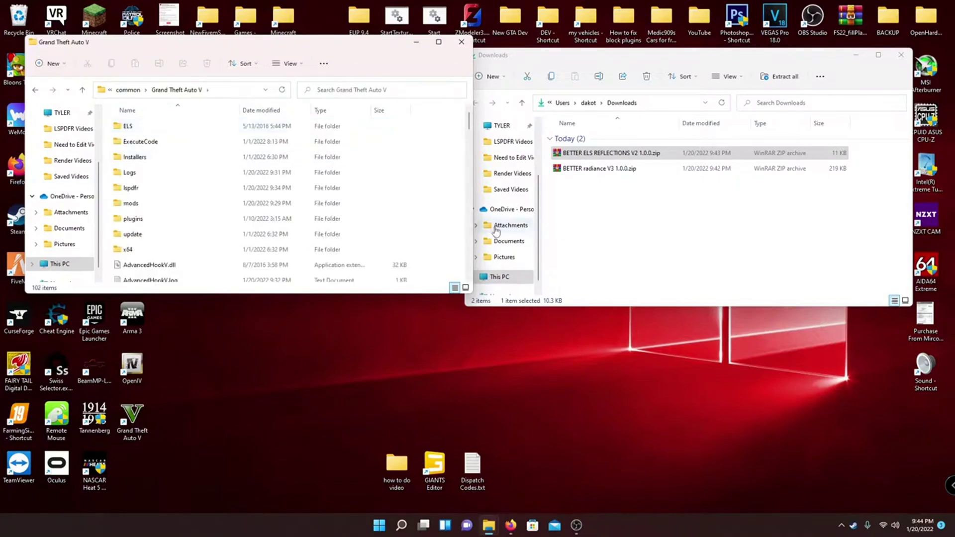
pyautogui.click(593, 171)
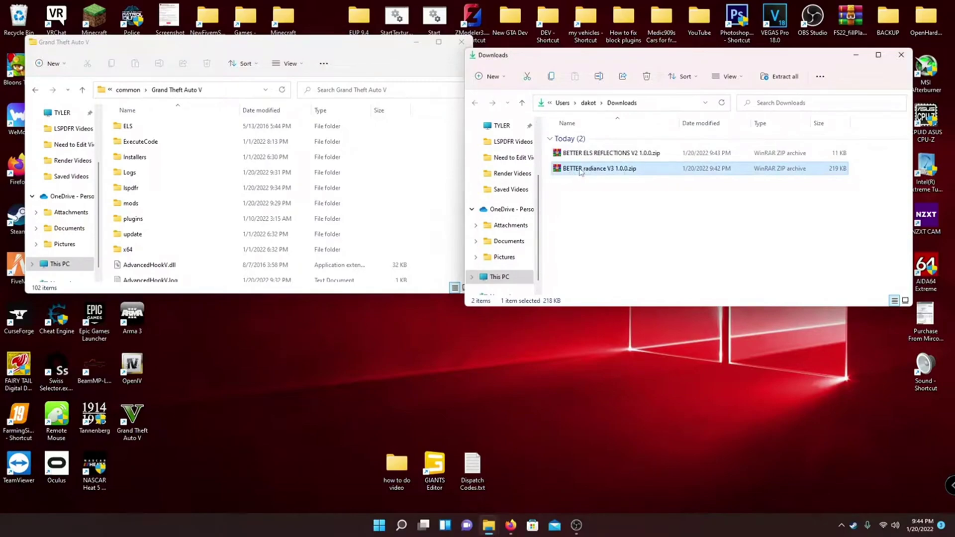
# - Open BETTER radiance V3 1.0.0.zip in WinRAR and browse its variant folders, including (recommended)
pyautogui.doubleClick(579, 169)
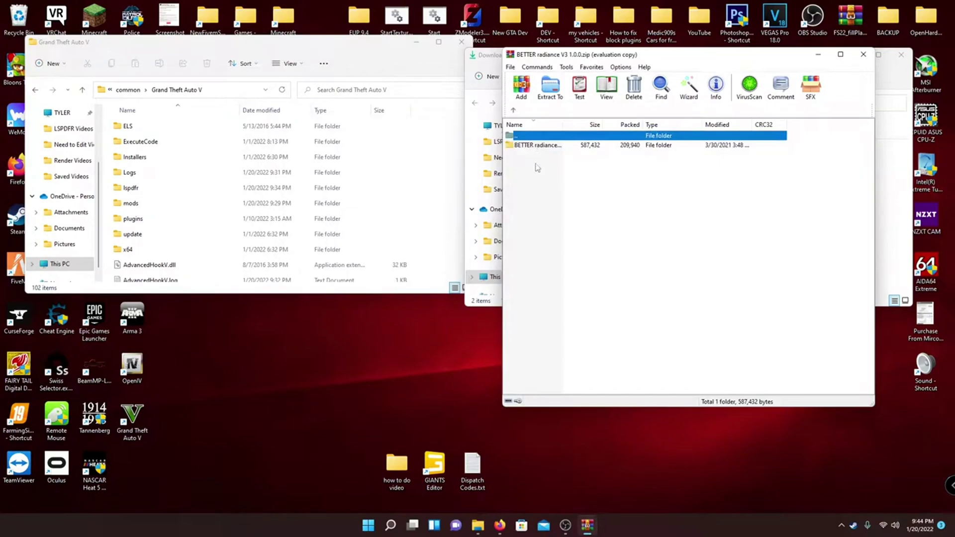
pyautogui.doubleClick(539, 147)
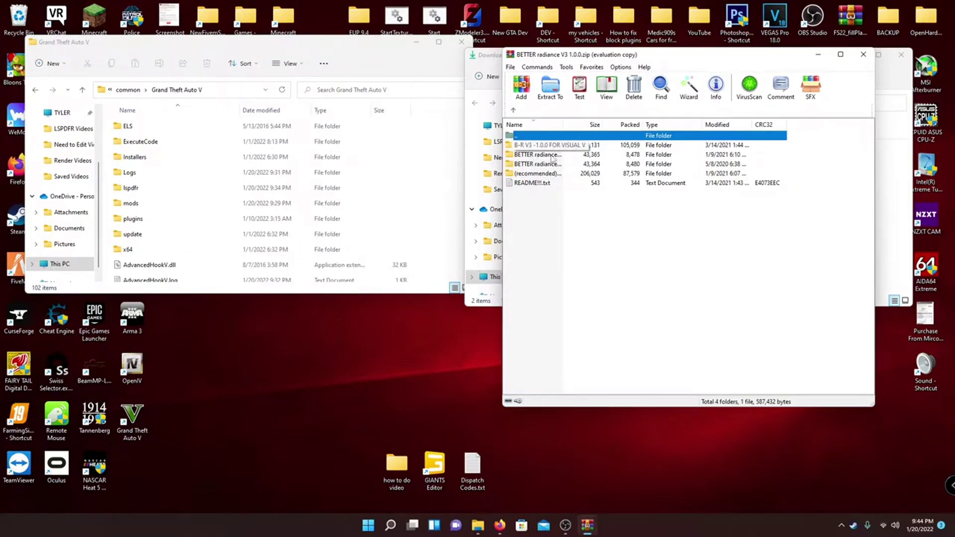
pyautogui.click(552, 157)
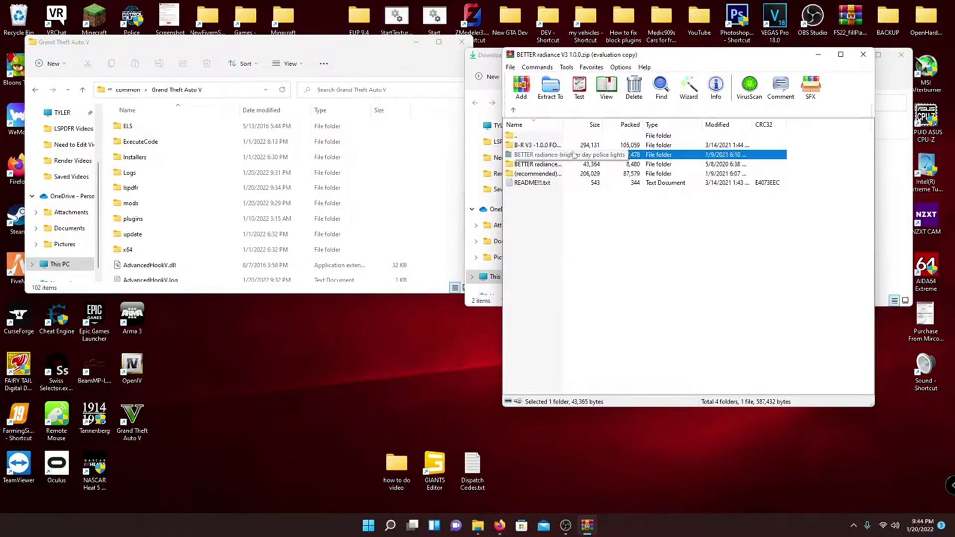
pyautogui.click(553, 166)
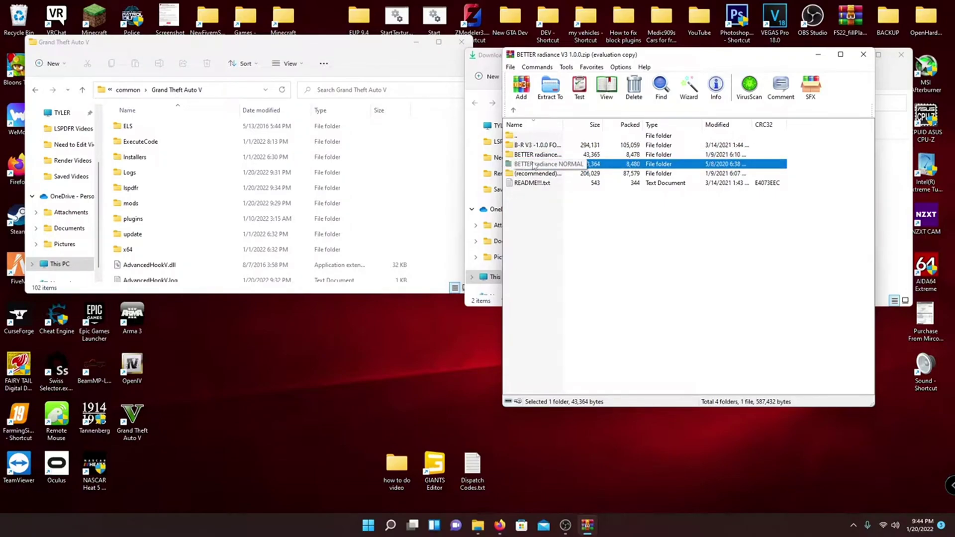
pyautogui.click(550, 175)
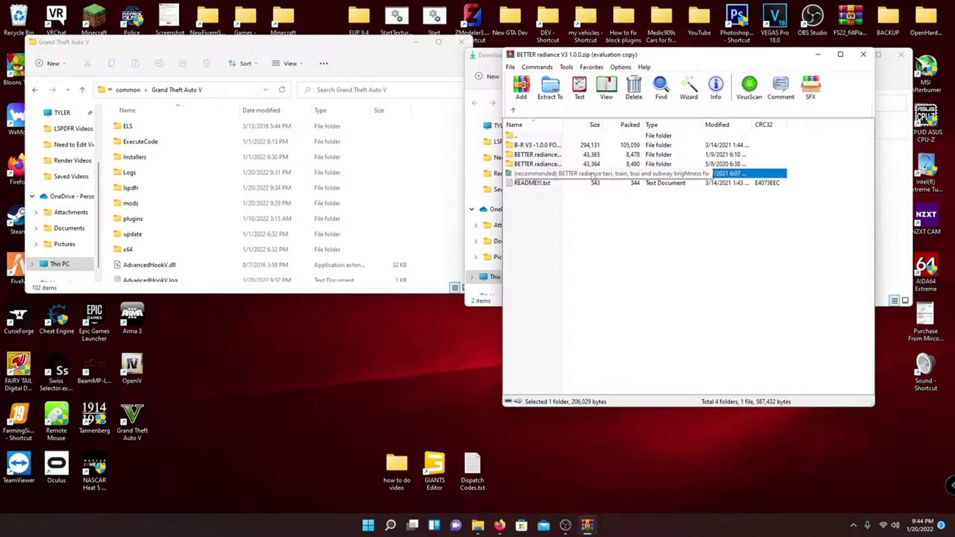
pyautogui.doubleClick(547, 174)
pyautogui.doubleClick(545, 145)
pyautogui.click(514, 110)
pyautogui.click(514, 110)
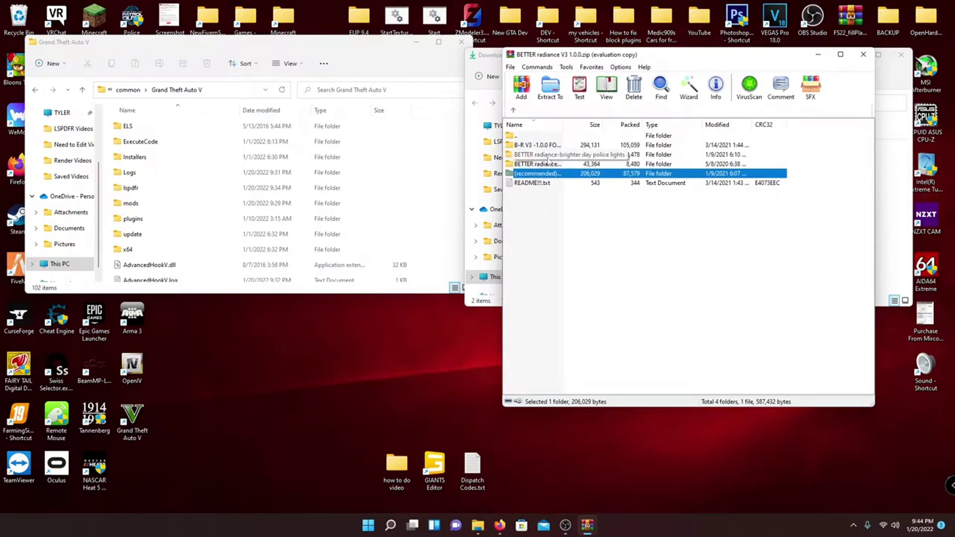
# - Extract the (recommended) brightness fix folder onto the desktop and close the archive
pyautogui.doubleClick(547, 155)
pyautogui.moveTo(537, 147); pyautogui.dragTo(521, 225)
pyautogui.moveTo(541, 159); pyautogui.dragTo(250, 327)
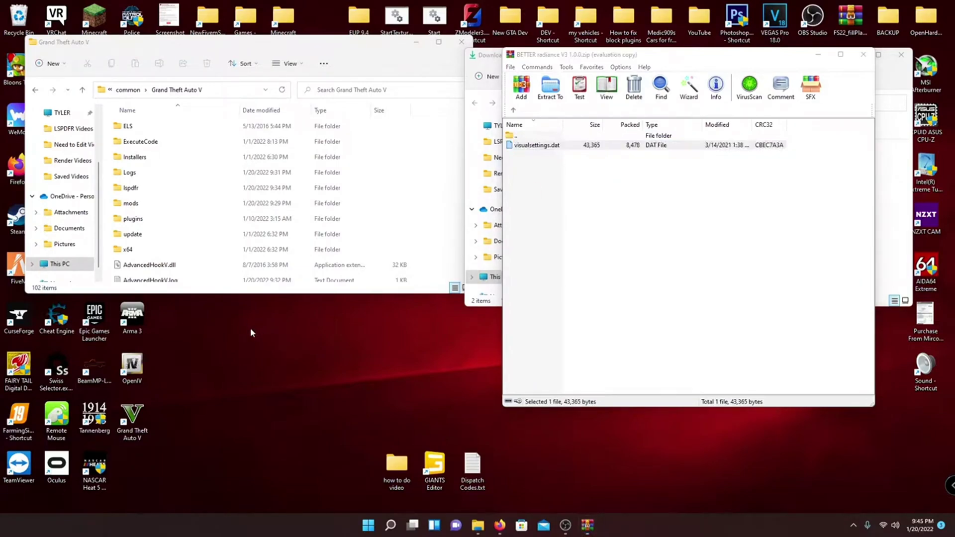
pyautogui.click(513, 110)
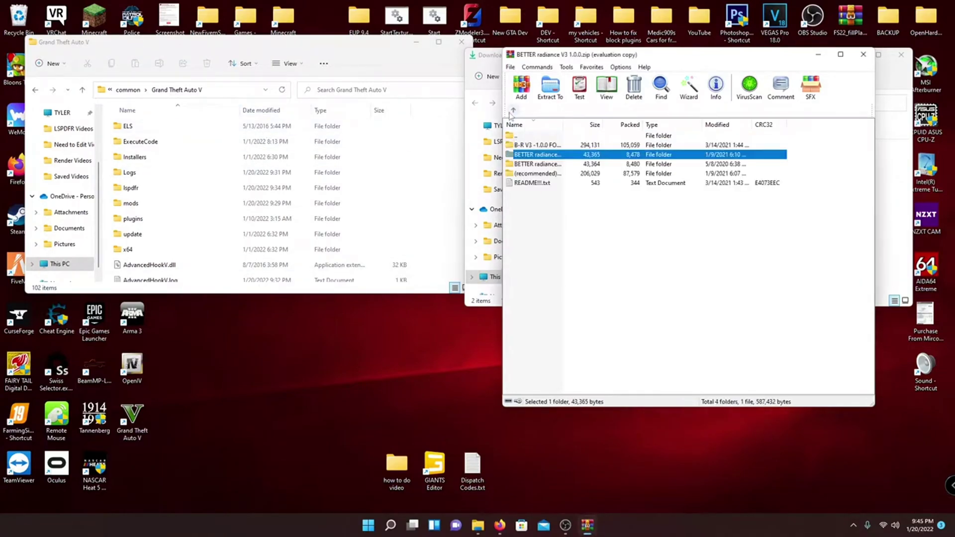
pyautogui.moveTo(551, 174); pyautogui.dragTo(321, 357)
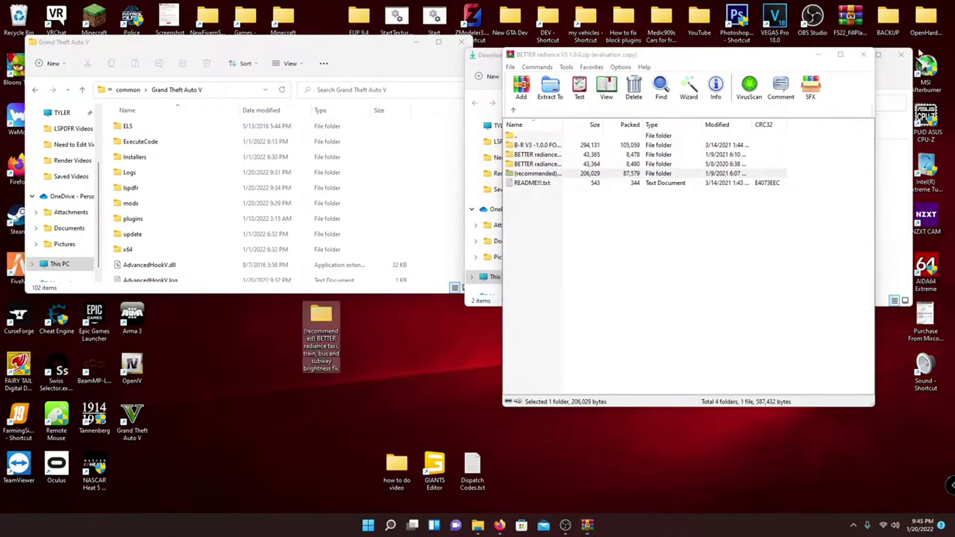
pyautogui.click(863, 54)
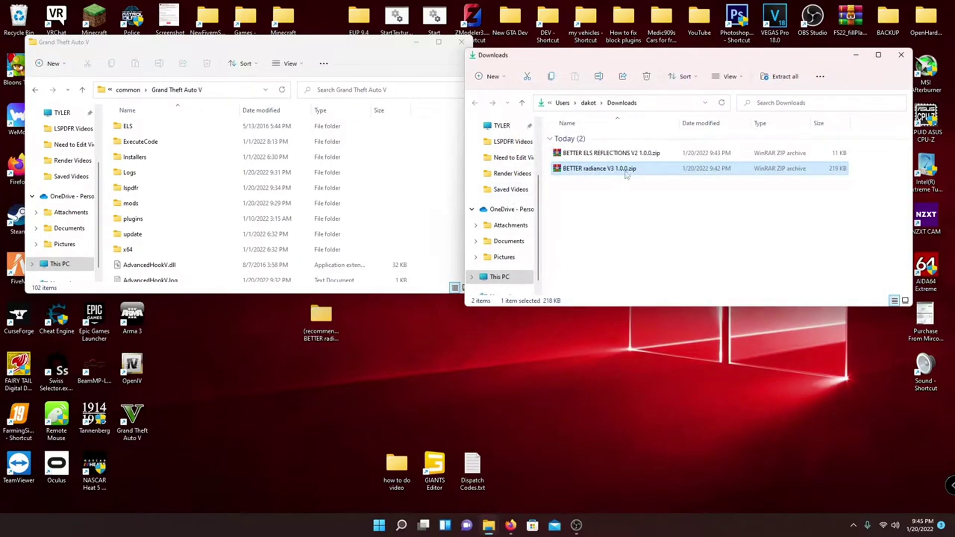
# - Open BETTER ELS REFLECTIONS V2 1.0.0.zip, dismiss the license reminder, and enter main file(recommended)
pyautogui.doubleClick(585, 154)
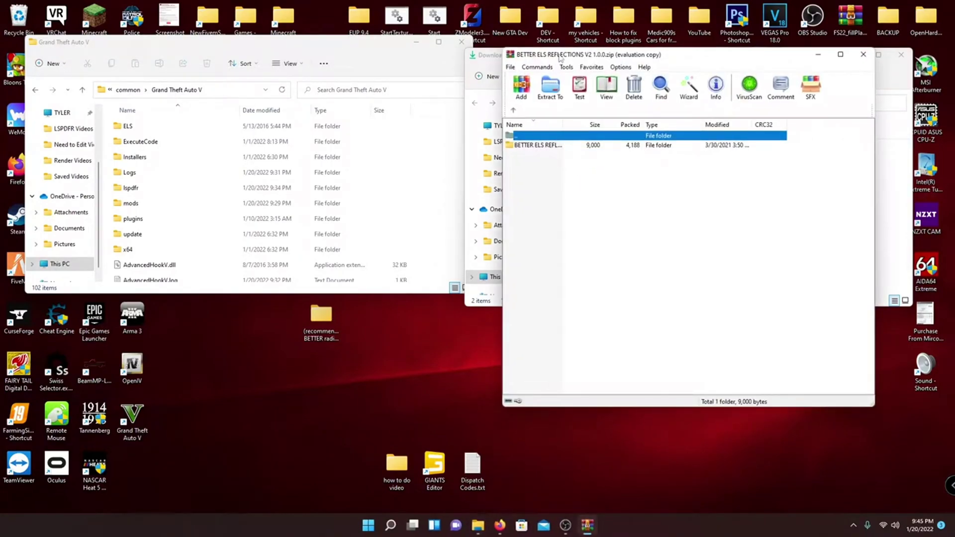
pyautogui.moveTo(560, 57); pyautogui.dragTo(663, 82)
pyautogui.click(590, 171)
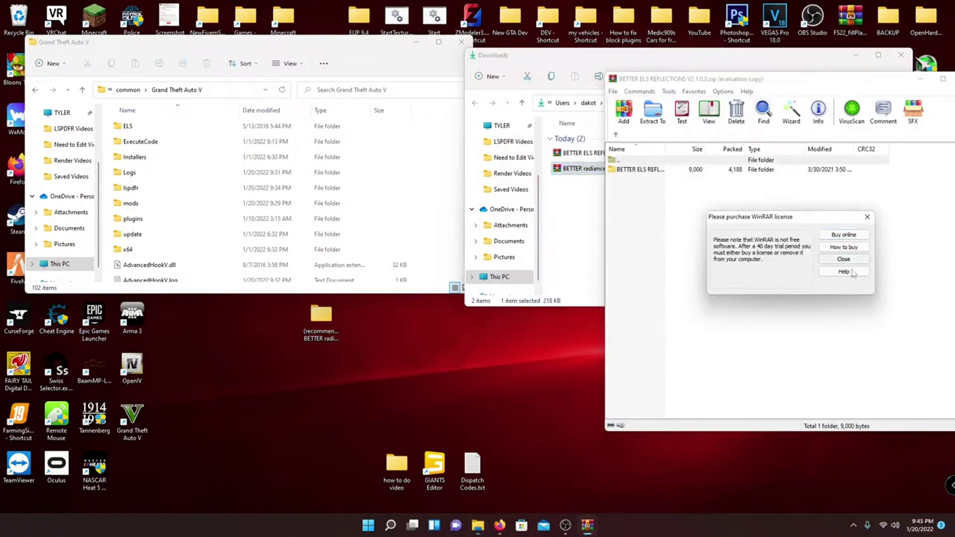
pyautogui.click(844, 260)
pyautogui.moveTo(760, 79); pyautogui.dragTo(664, 75)
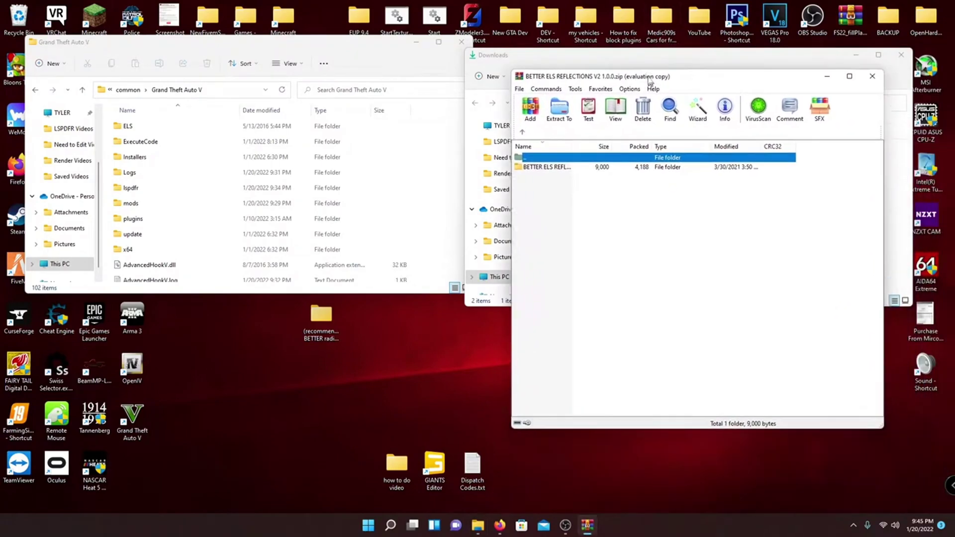
pyautogui.doubleClick(541, 167)
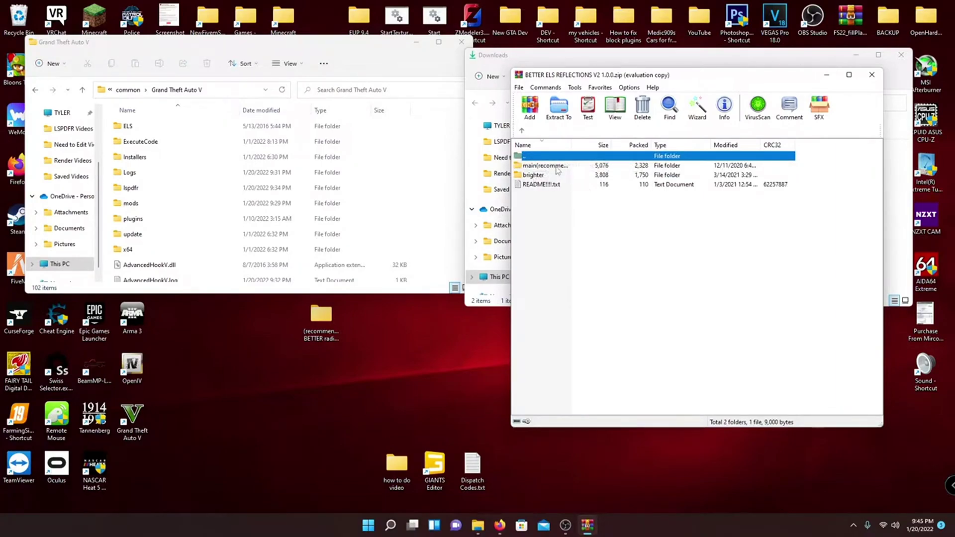
pyautogui.doubleClick(530, 168)
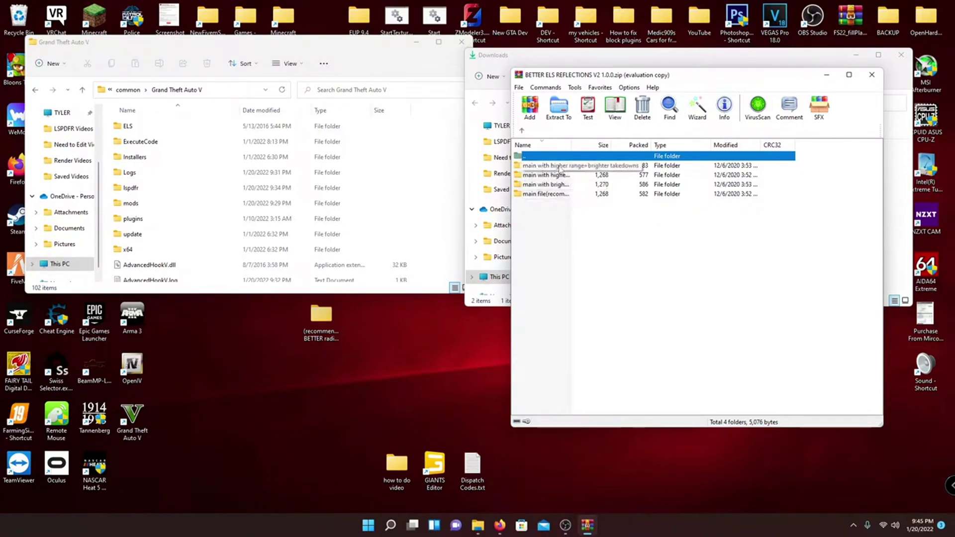
pyautogui.doubleClick(548, 194)
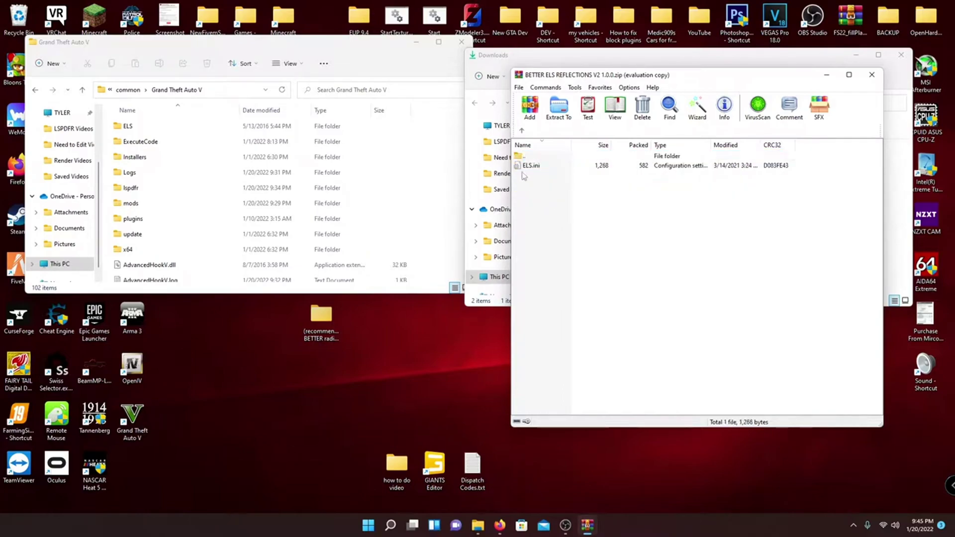
# - Copy ELS.ini into the Grand Theft Auto V folder, replacing the existing file
pyautogui.moveTo(535, 170); pyautogui.dragTo(449, 160)
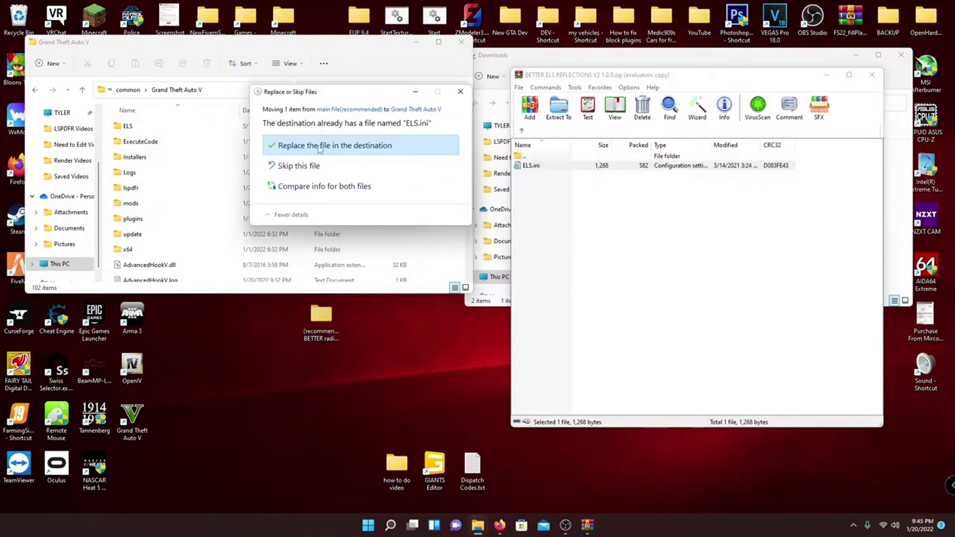
pyautogui.click(319, 145)
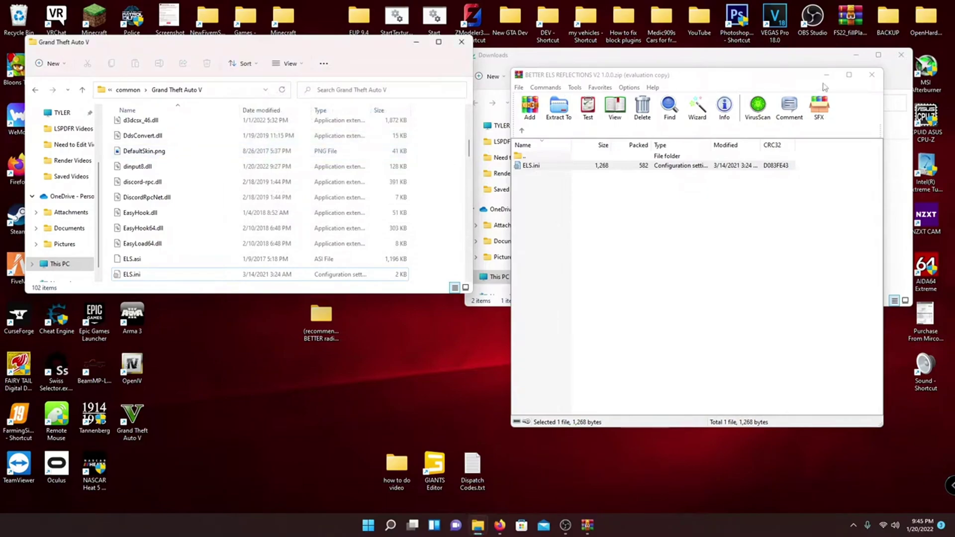
pyautogui.click(856, 74)
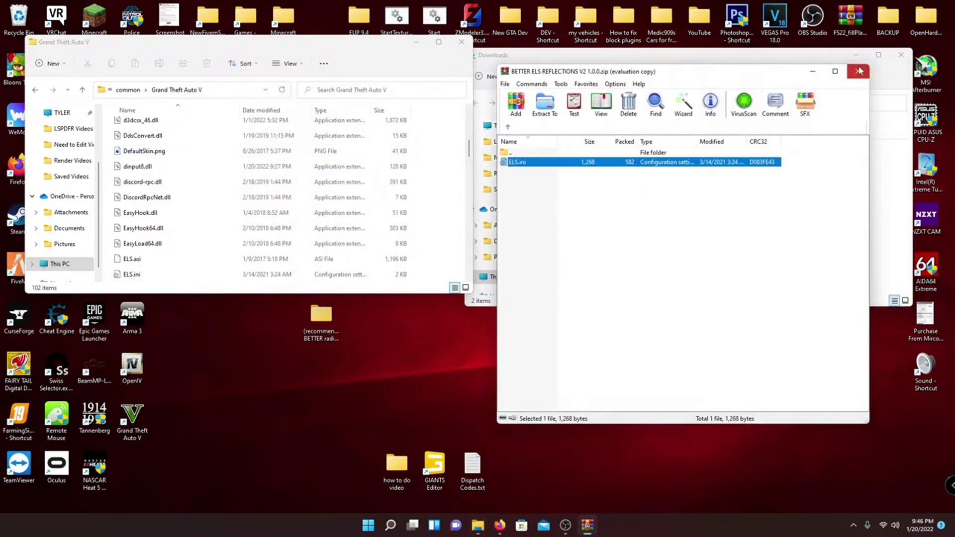